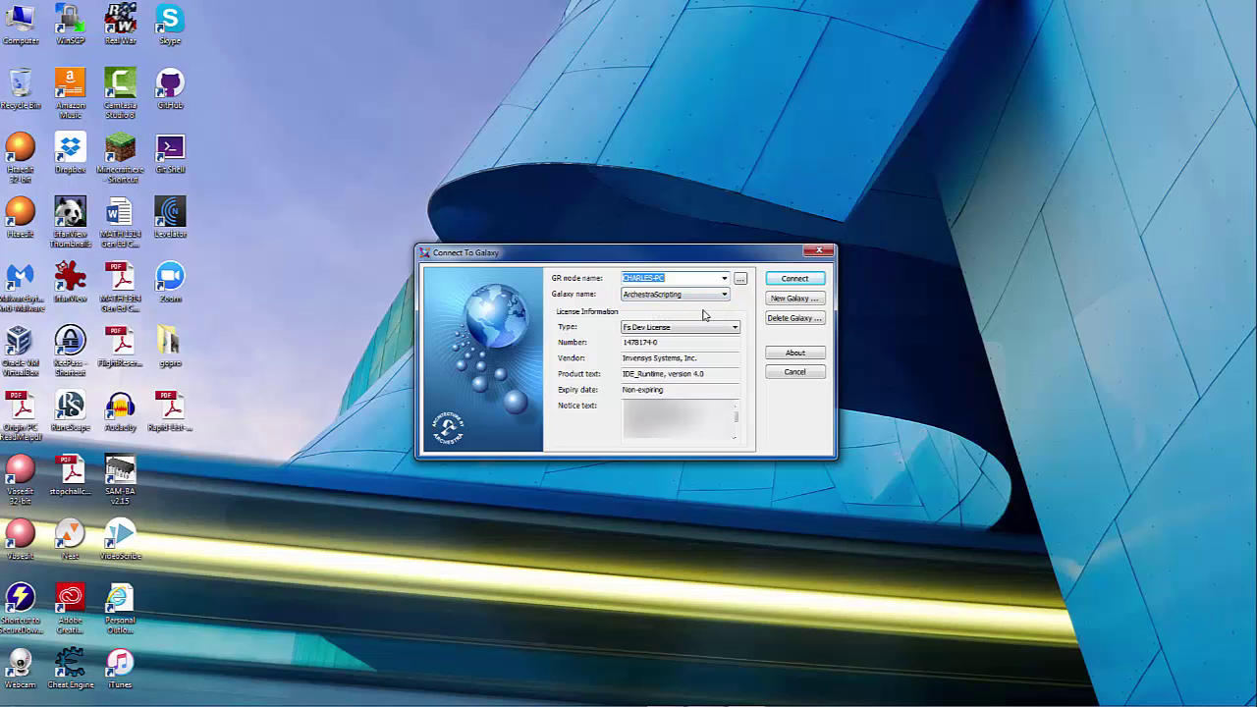
click(793, 300)
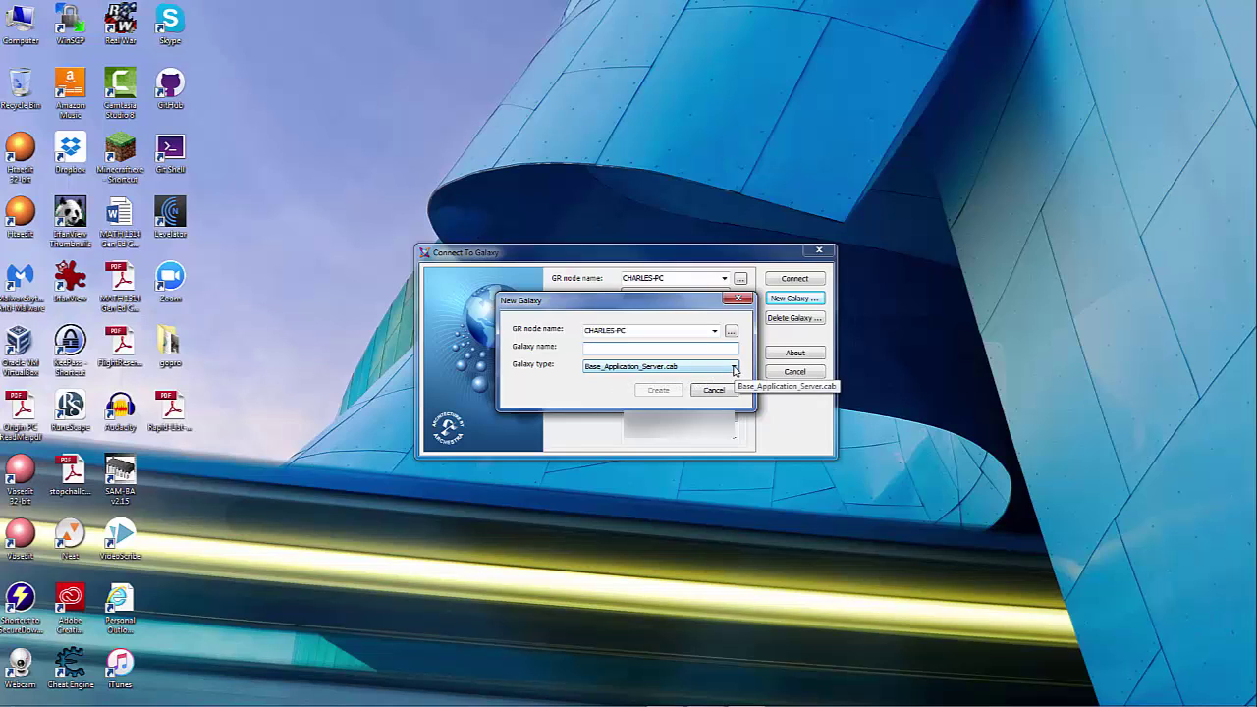
click(733, 370)
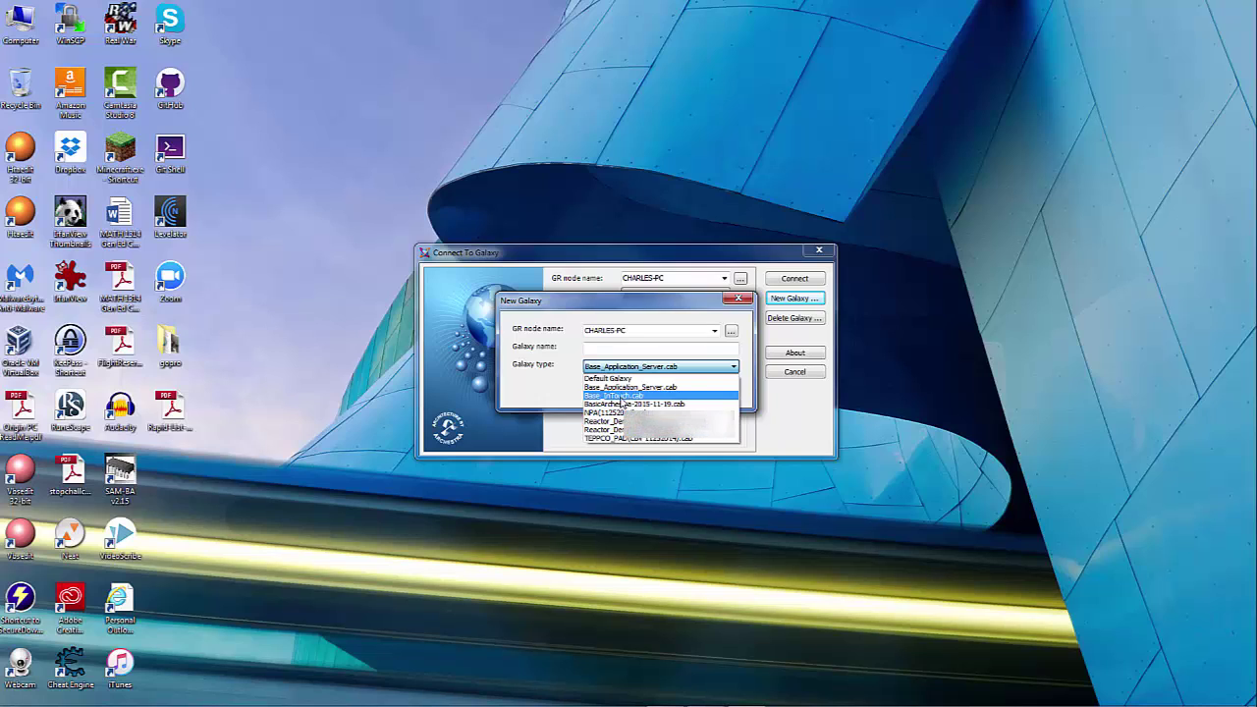
click(684, 315)
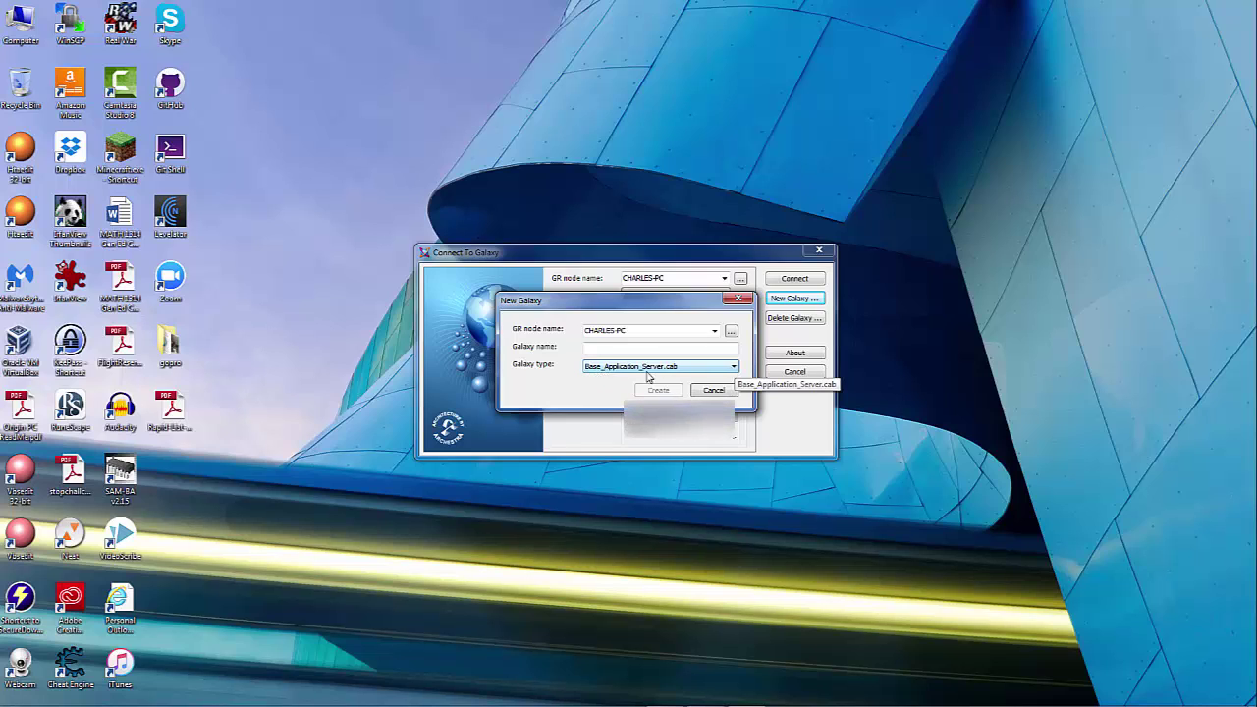
click(727, 390)
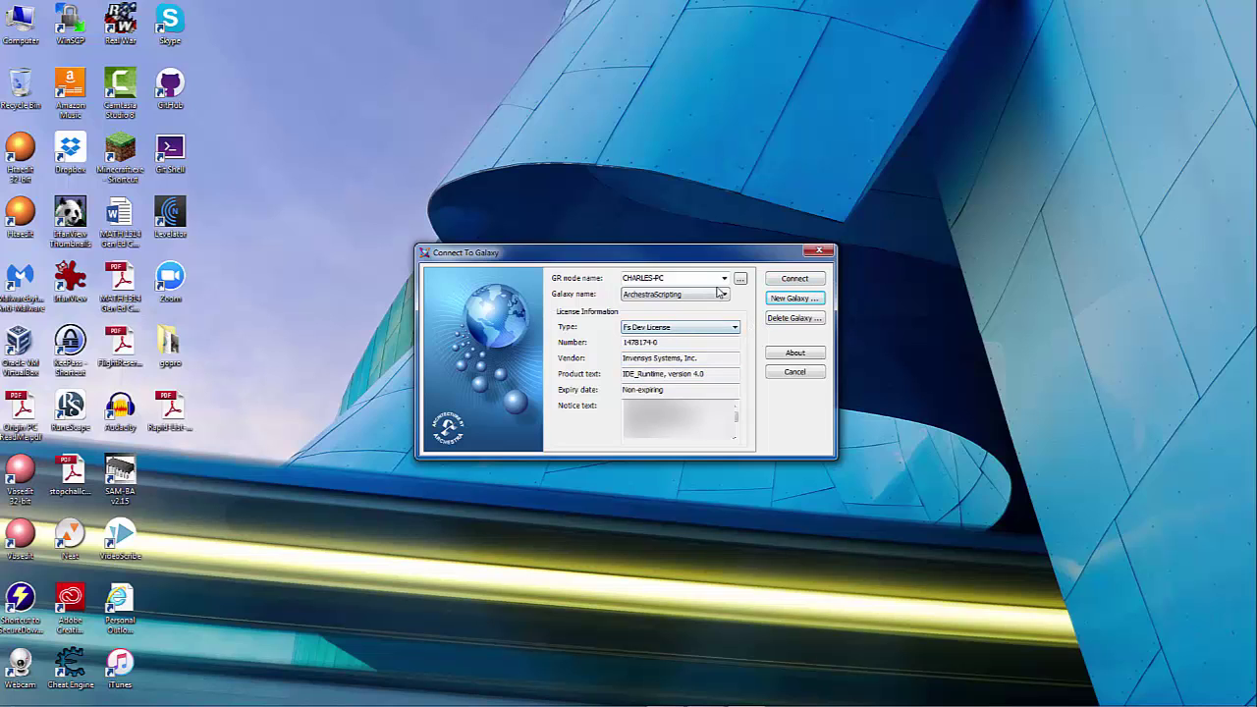
Connect to the ArchestraScripting galaxy and look through its Model, Deployment and Derivation views.
click(798, 281)
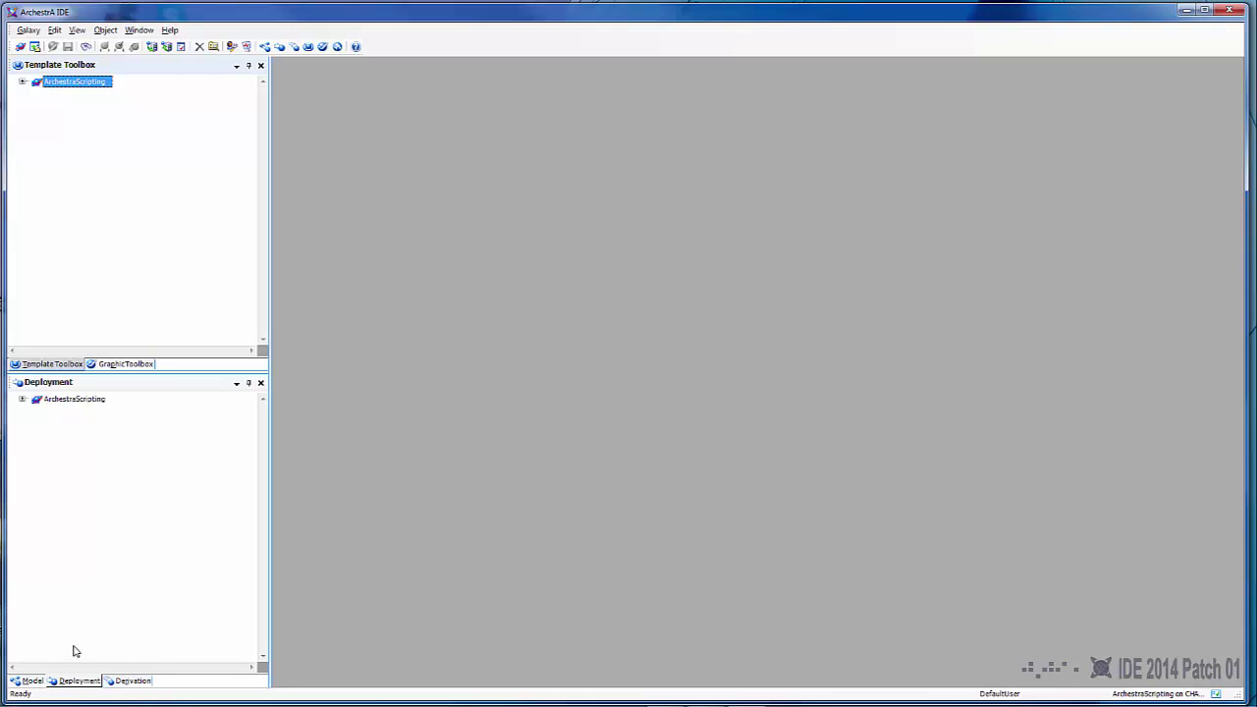
click(32, 681)
click(79, 680)
click(133, 681)
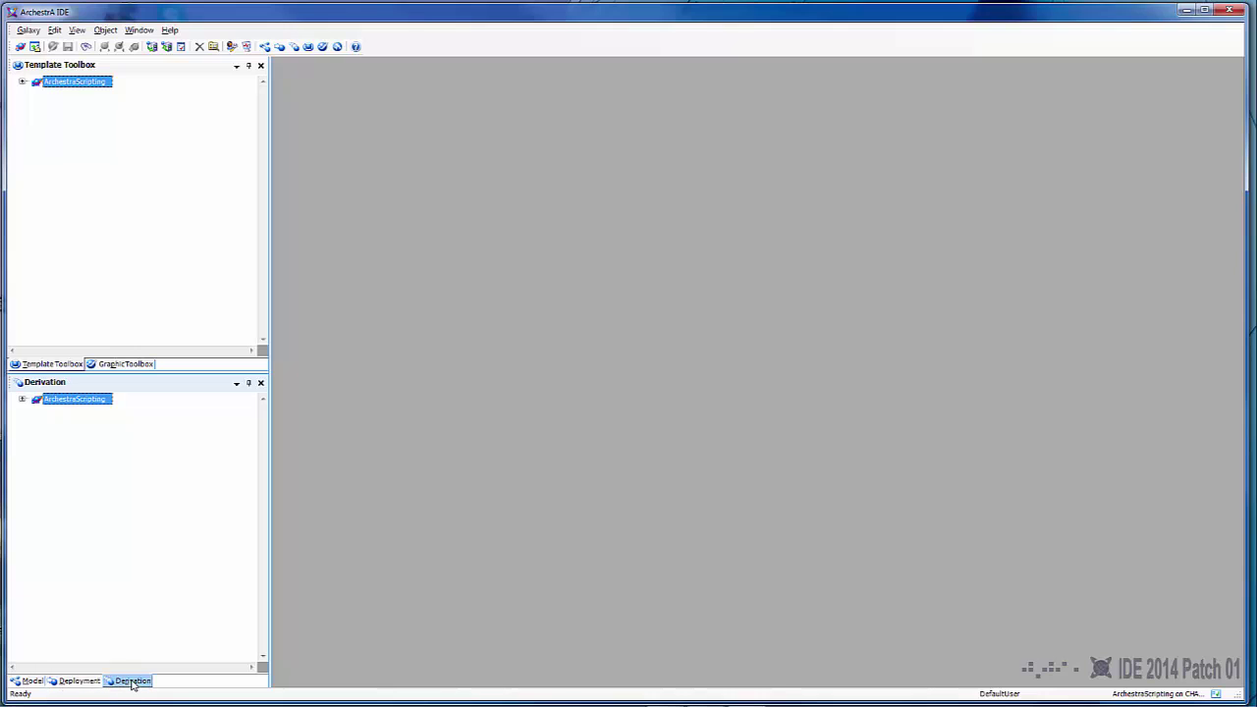
click(32, 681)
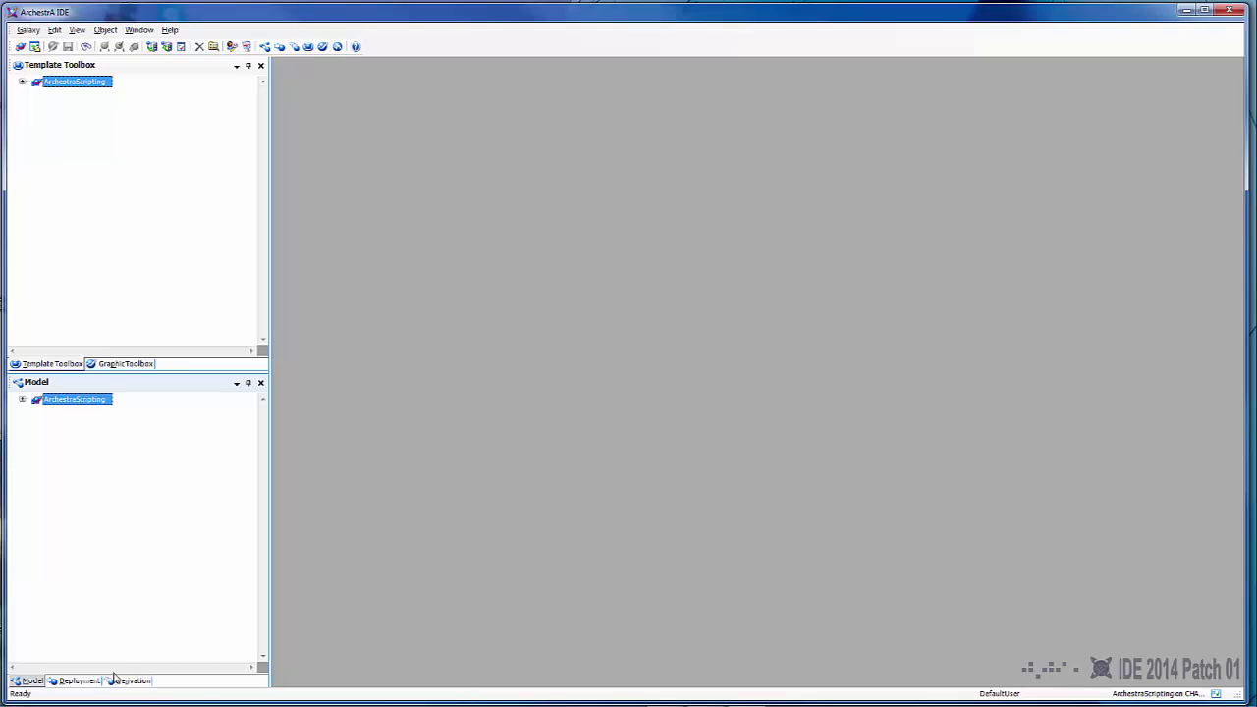
click(81, 682)
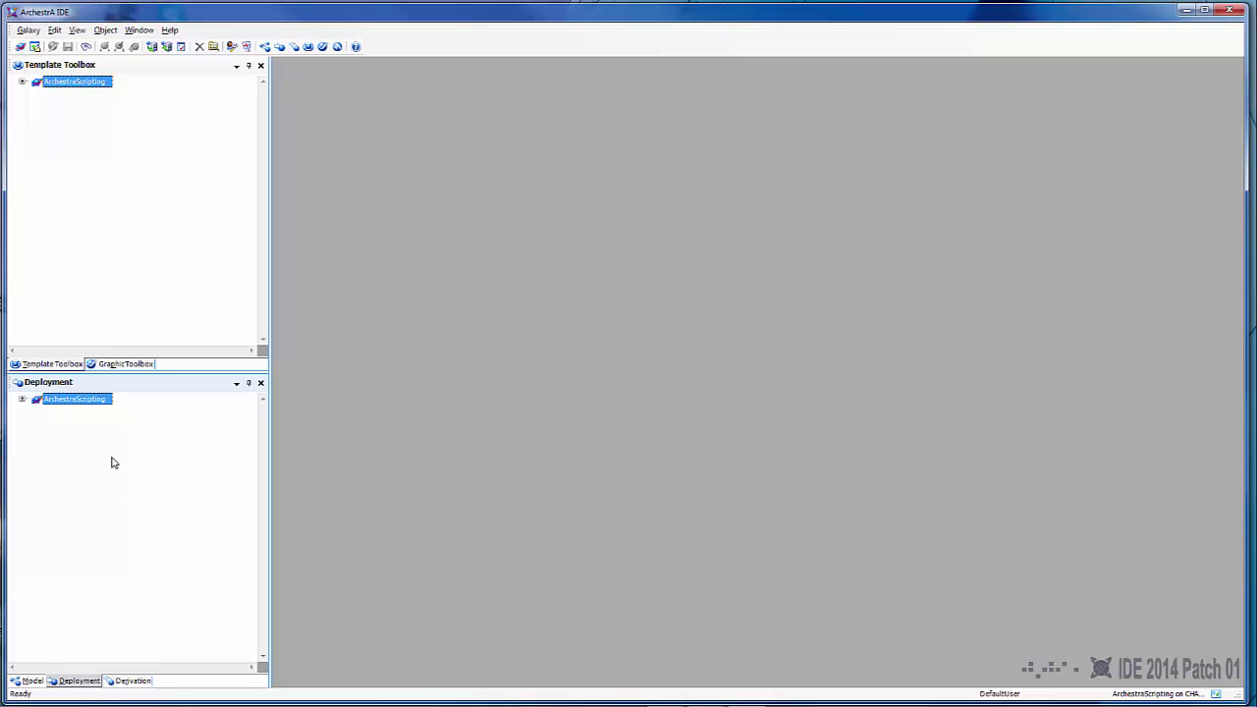
click(128, 682)
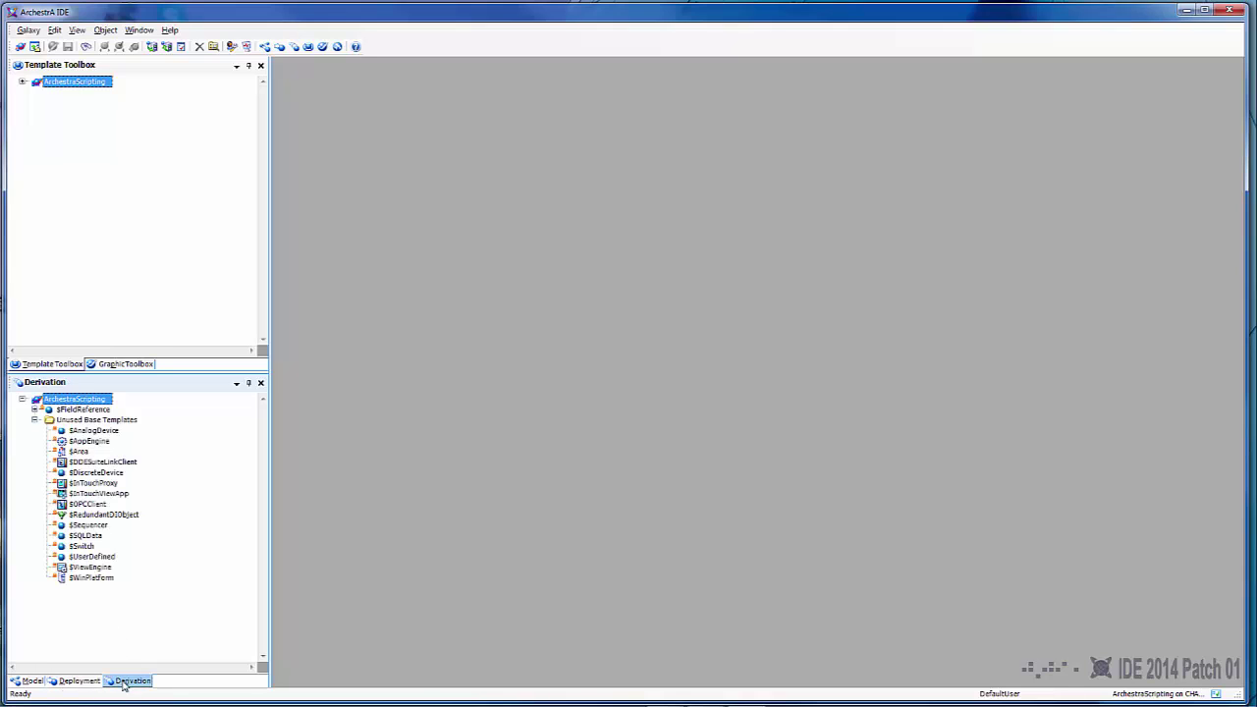
Examine the templates derived from $FieldReference and the unused base templates, including $WinPlatform, $AppEngine, $Area and $ViewEngine.
click(35, 410)
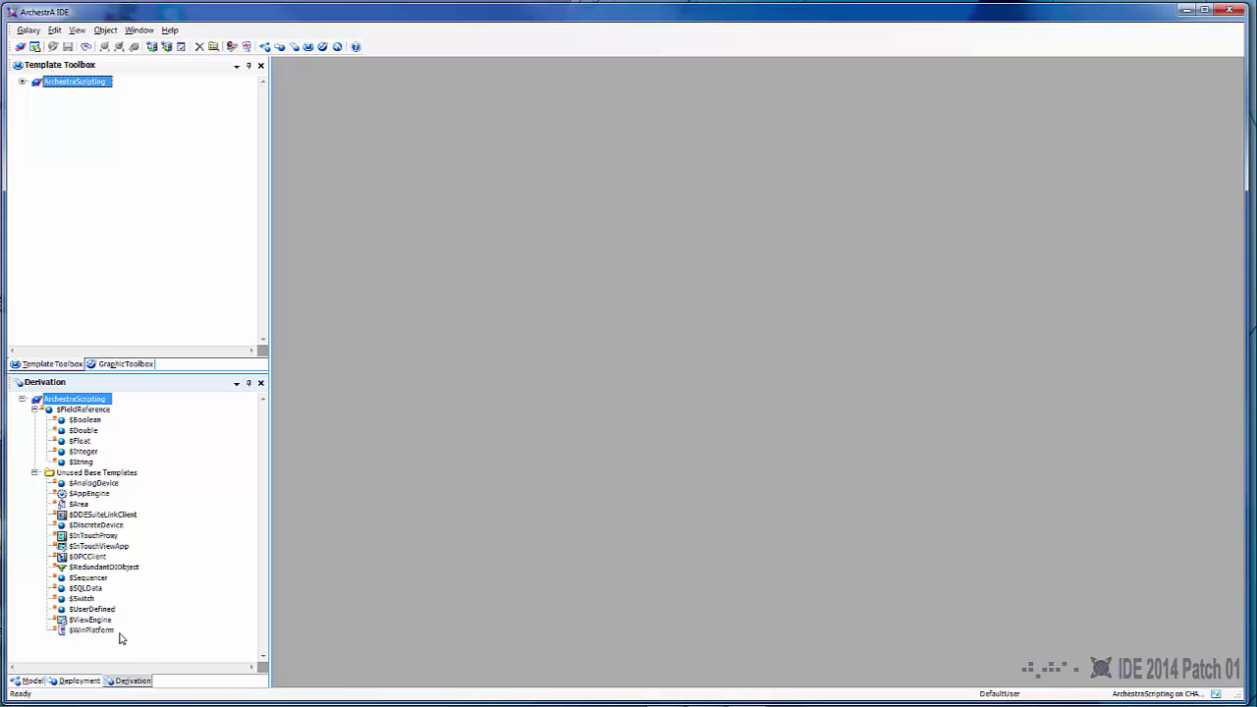
click(86, 631)
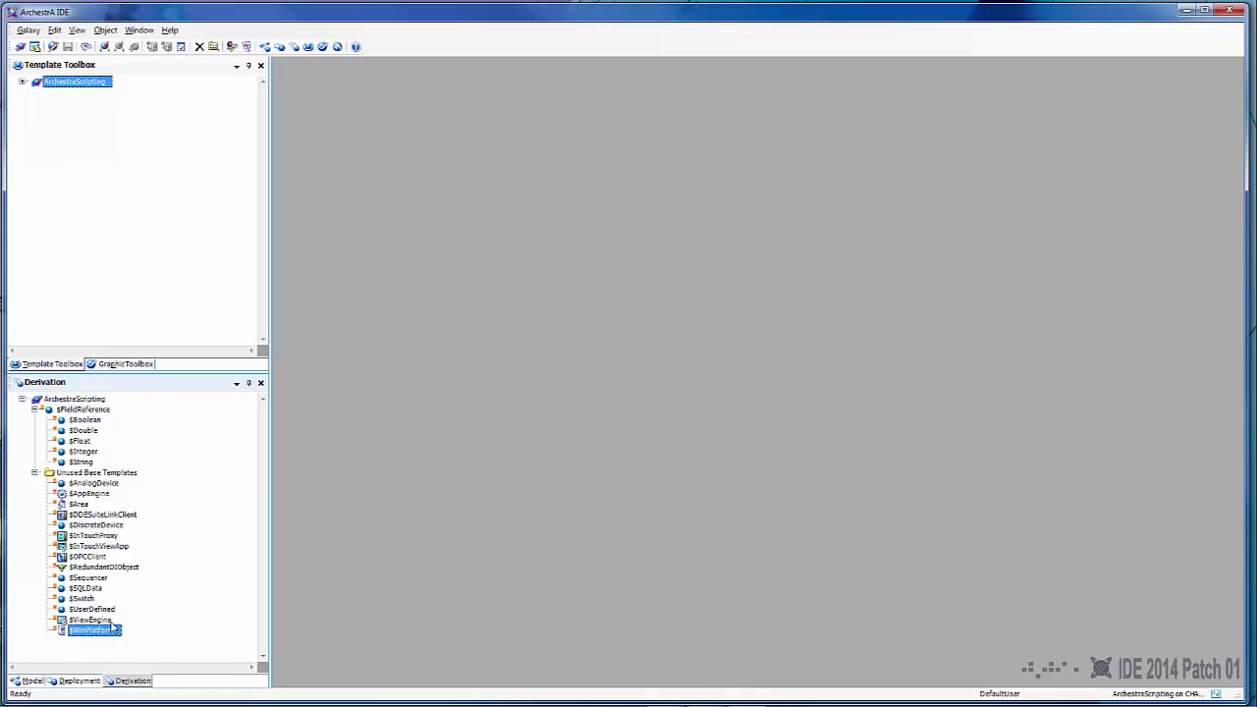
click(83, 496)
click(79, 505)
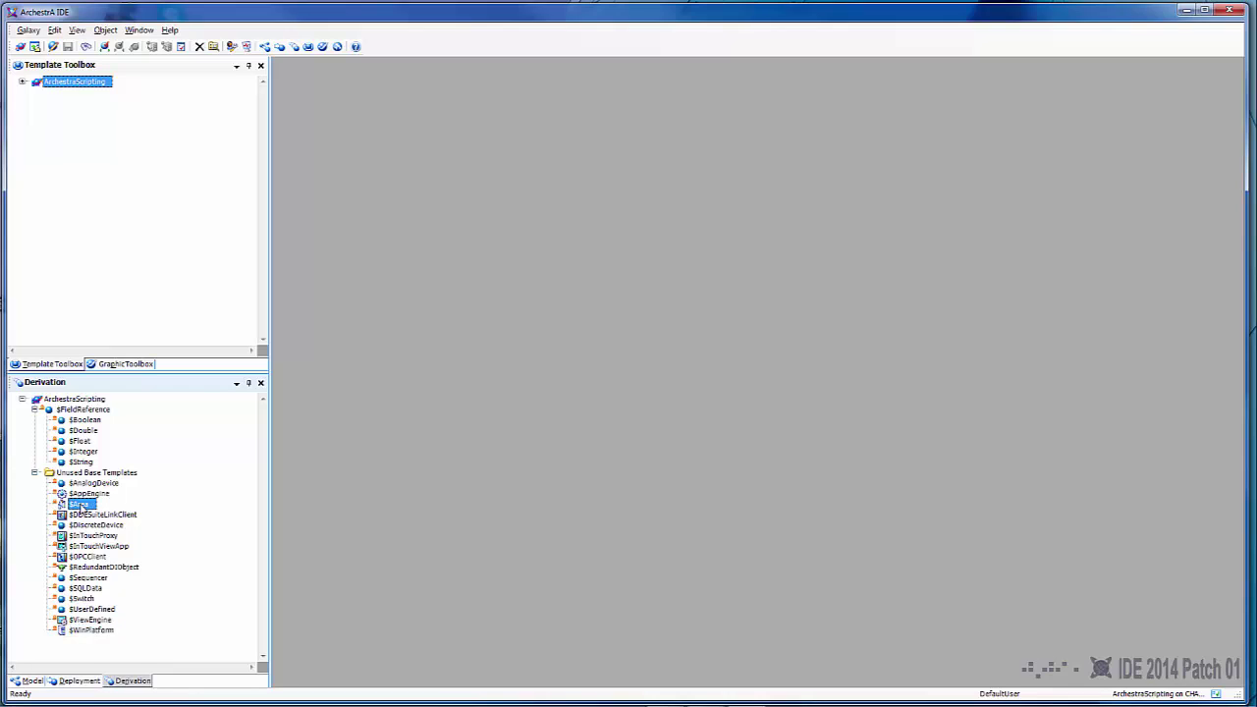
click(81, 621)
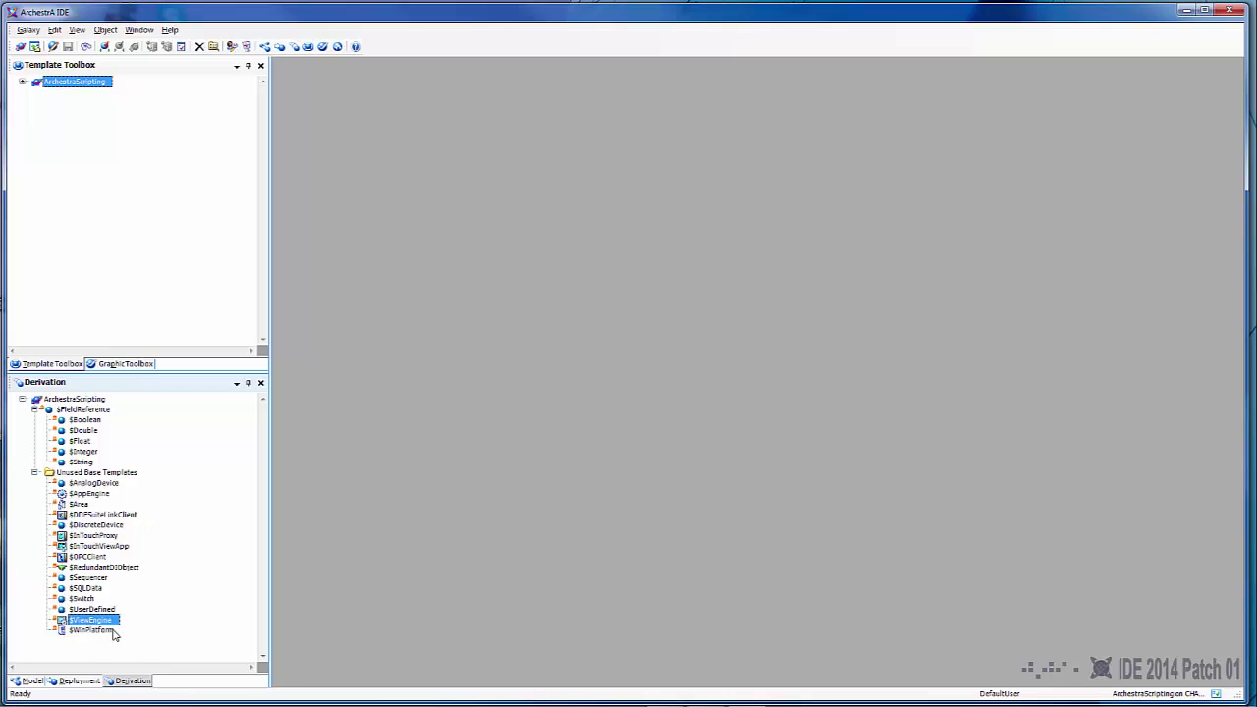
Create a new instance of the $WinPlatform template and name it GR.
click(99, 634)
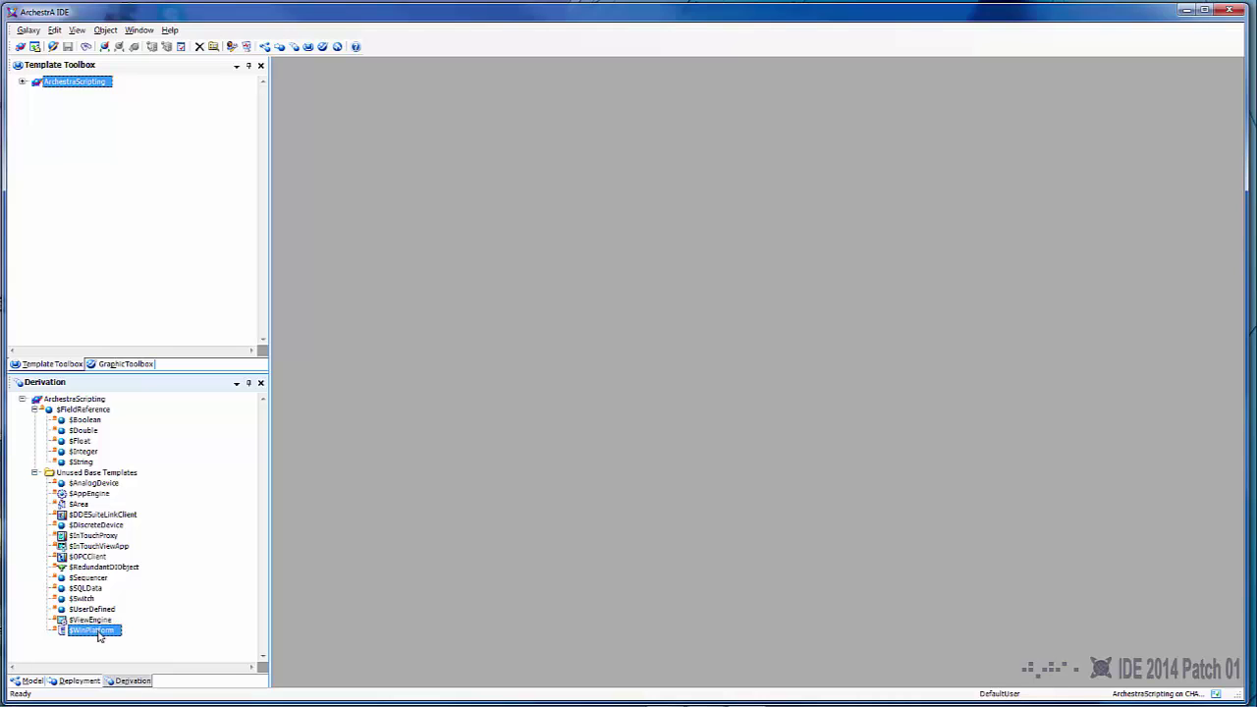
right_click(98, 635)
mouse_move(128, 562)
click(294, 562)
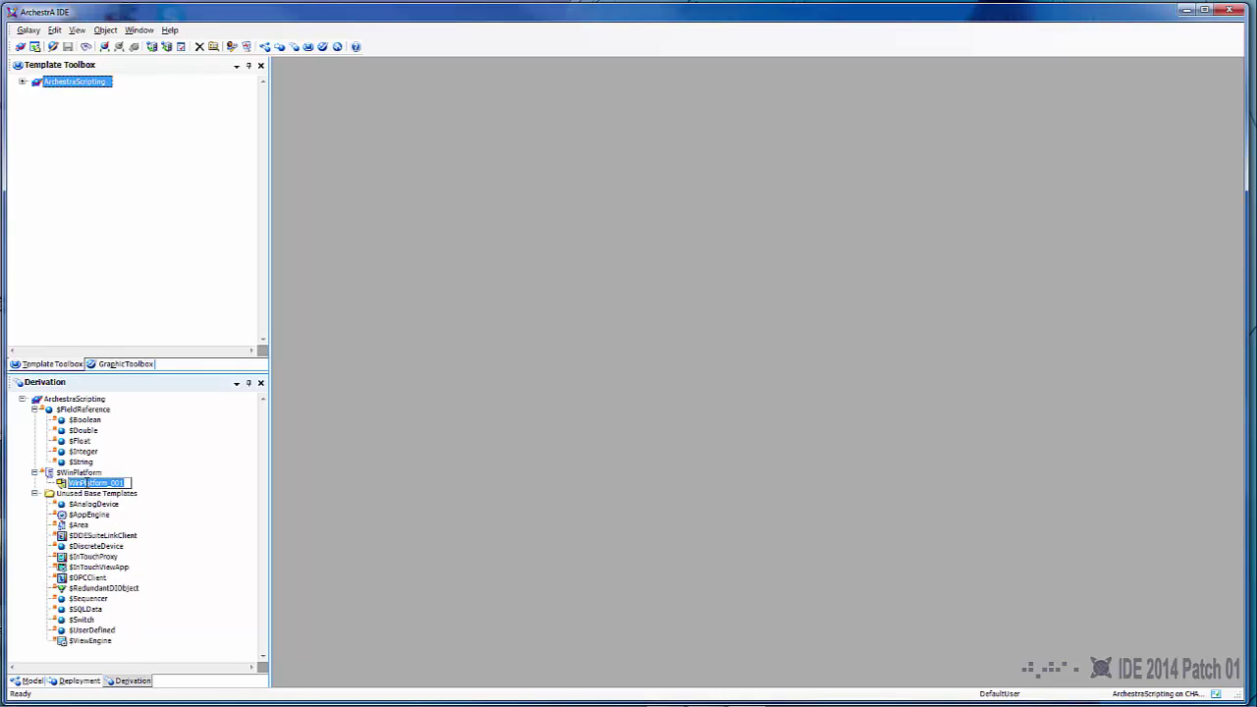
click(125, 482)
key(BackSpace)
key(BackSpace)
key(BackSpace)
key(BackSpace)
key(BackSpace)
key(BackSpace)
key(BackSpace)
key(BackSpace)
key(BackSpace)
key(BackSpace)
key(BackSpace)
key(BackSpace)
text(GR)
key(Return)
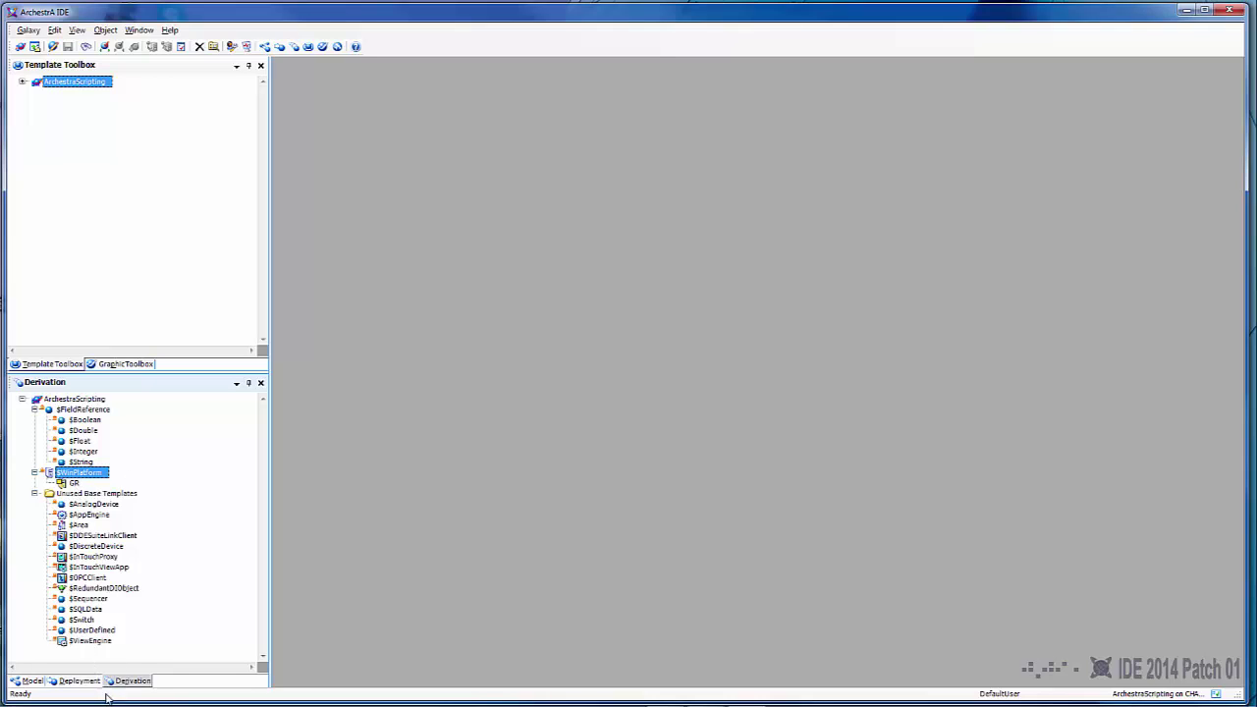
Create one new instance each of the $AppEngine and $Area base templates, keeping their default names.
right_click(88, 516)
mouse_move(118, 563)
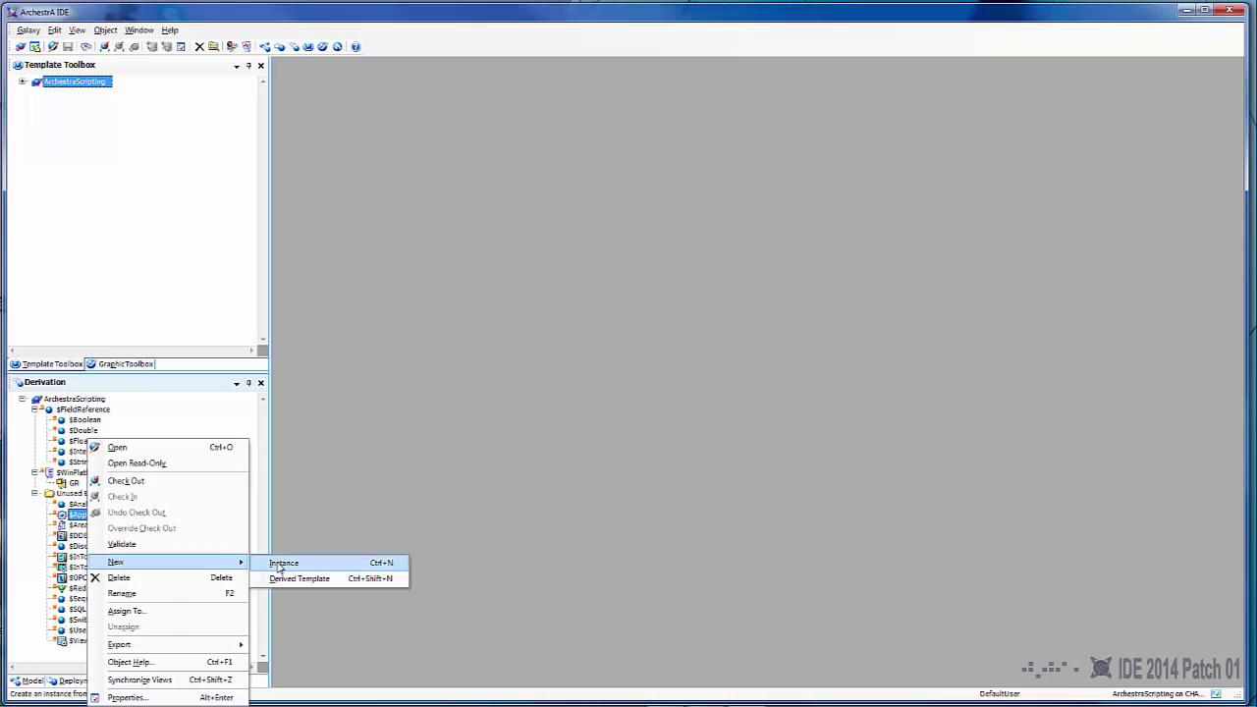
click(283, 562)
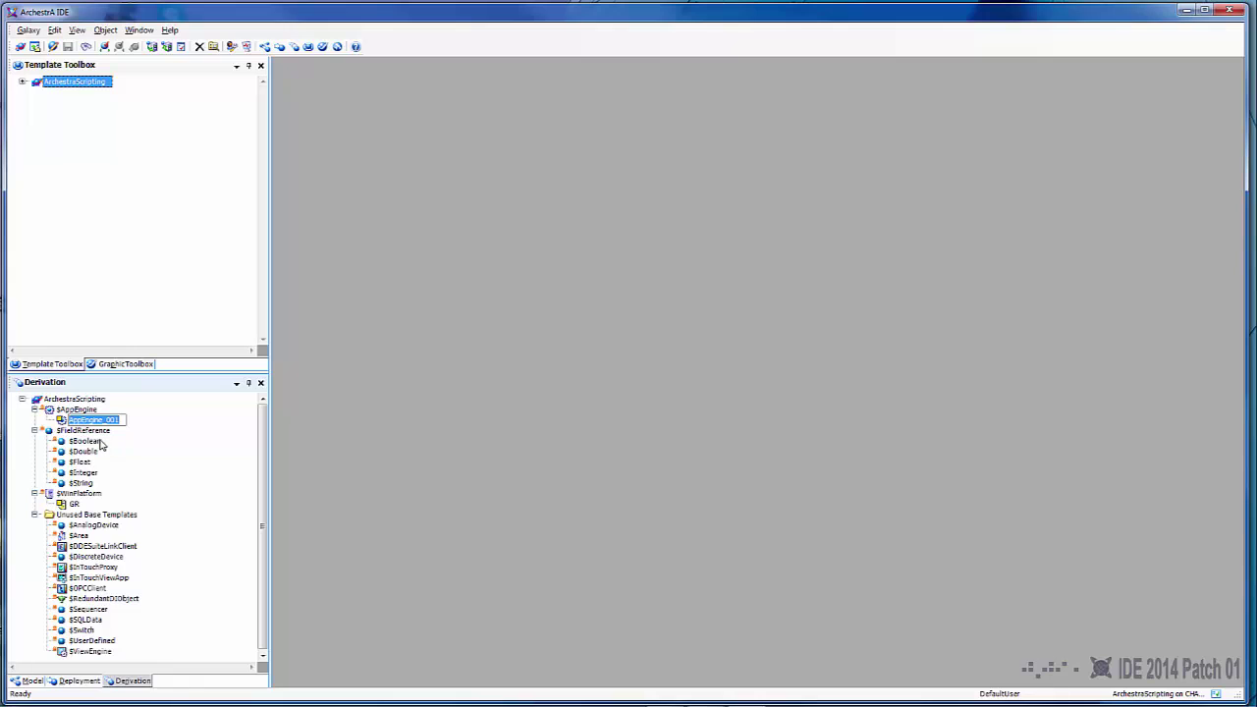
right_click(83, 536)
mouse_move(112, 564)
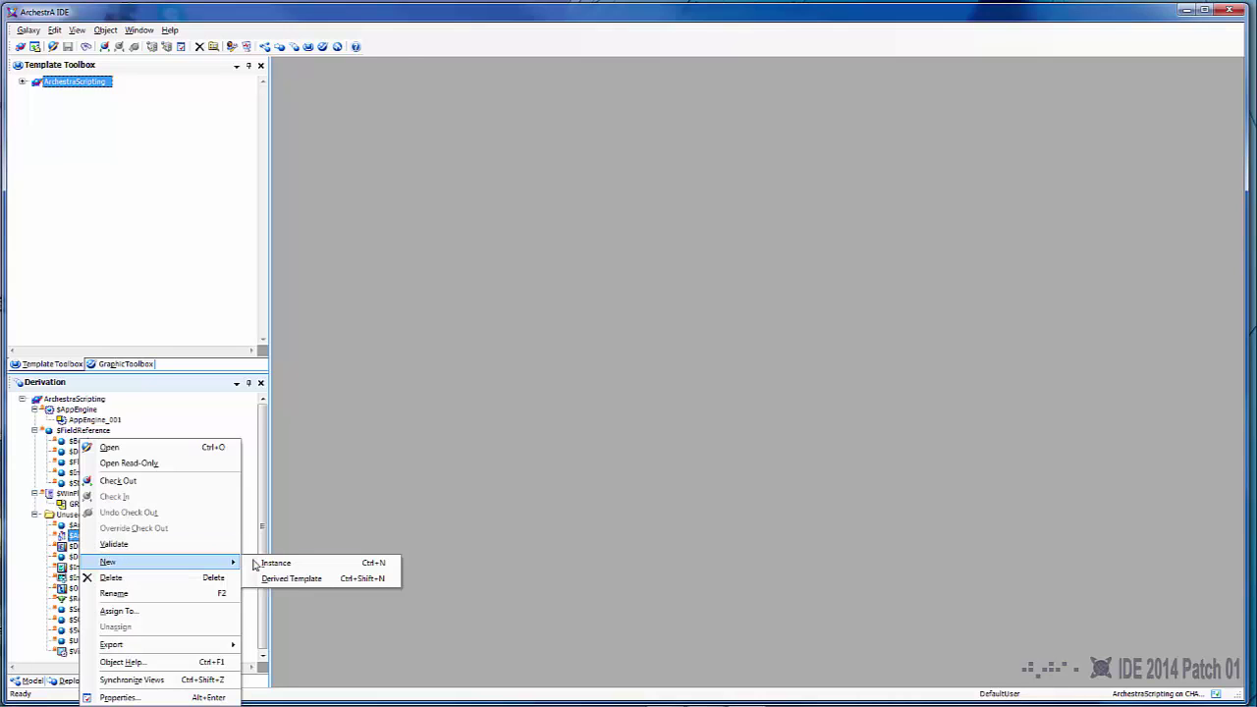
click(257, 564)
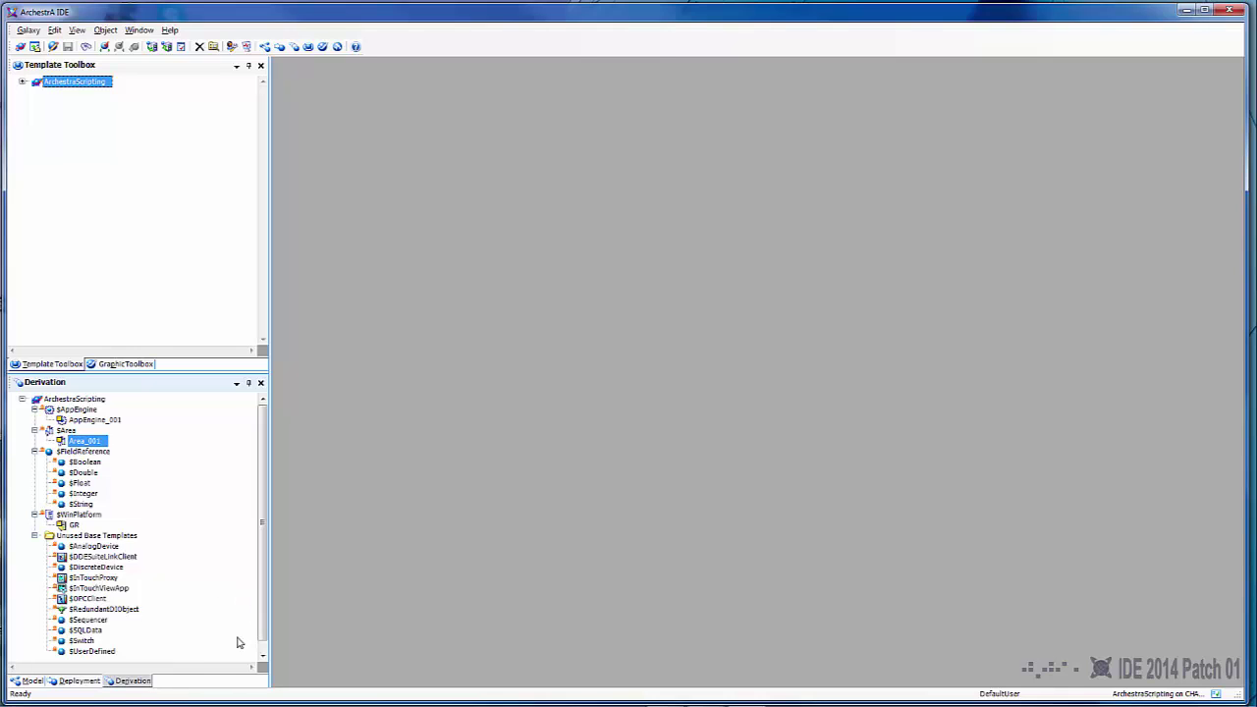
Create a new instance of the $ViewEngine base template with its default name.
scroll(263, 614, down, 1)
right_click(94, 653)
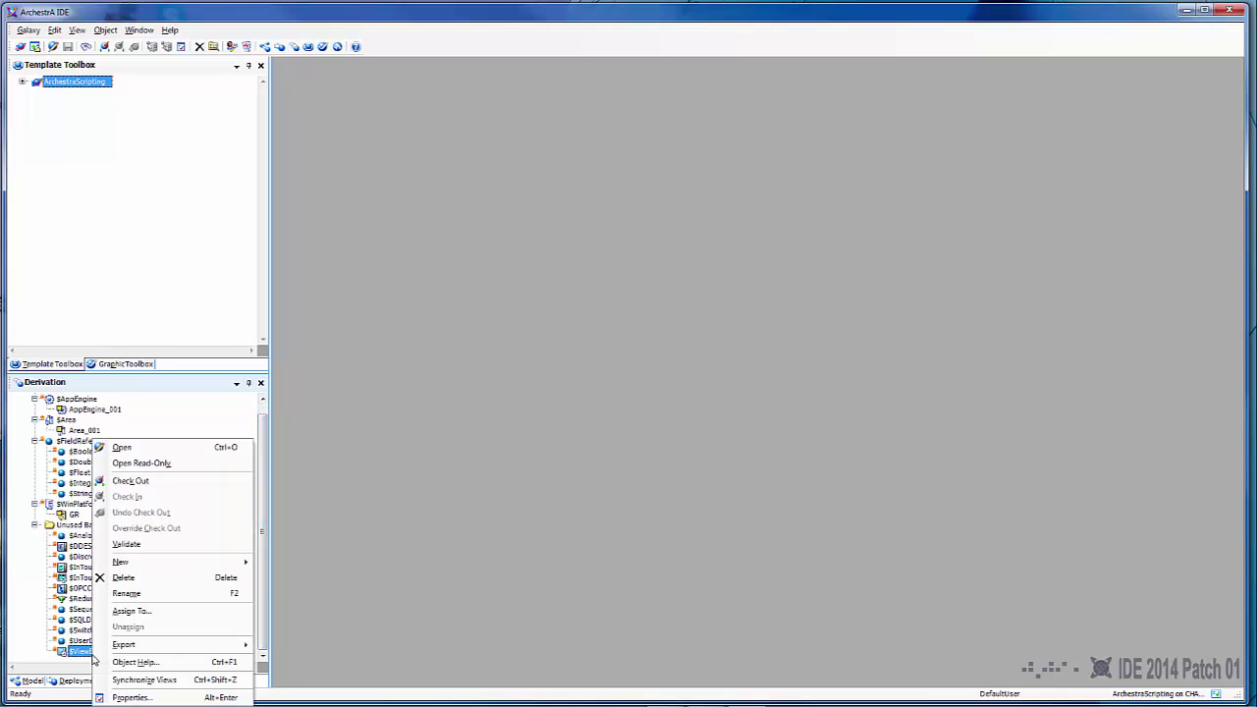
mouse_move(209, 562)
click(285, 562)
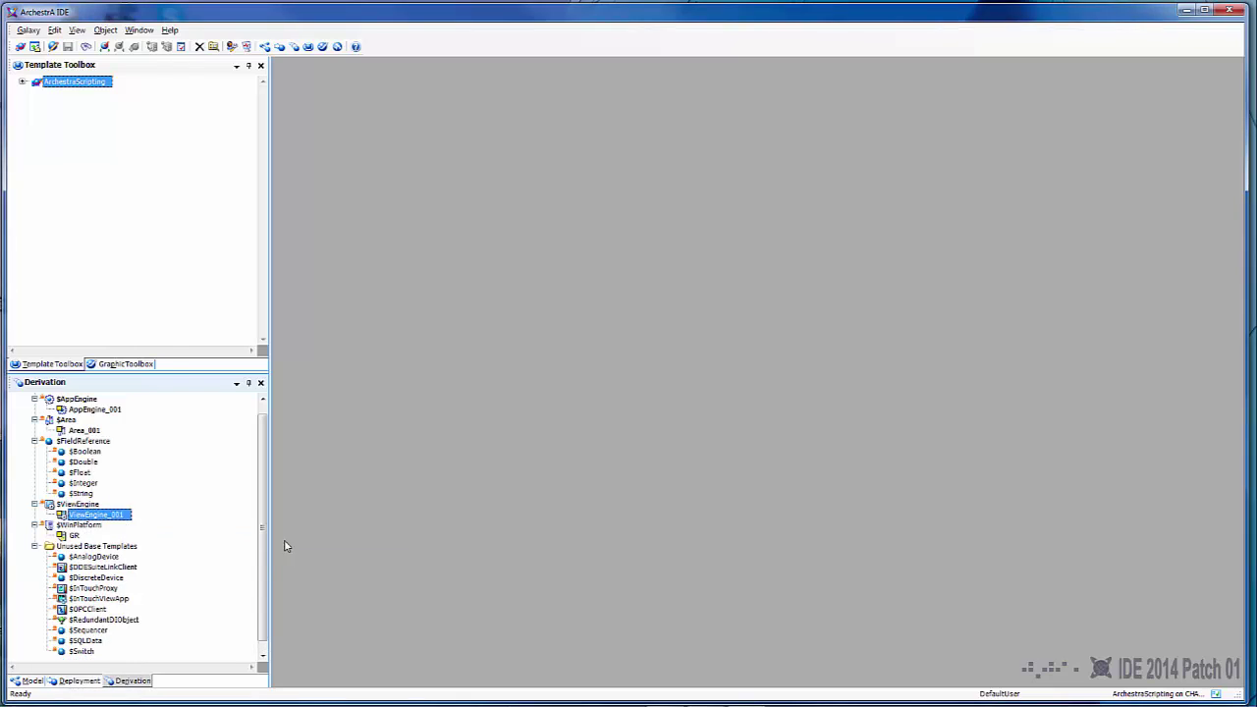
In the Deployment view, assign AppEngine_001 to the GR platform and Area_001 to AppEngine_001.
click(78, 683)
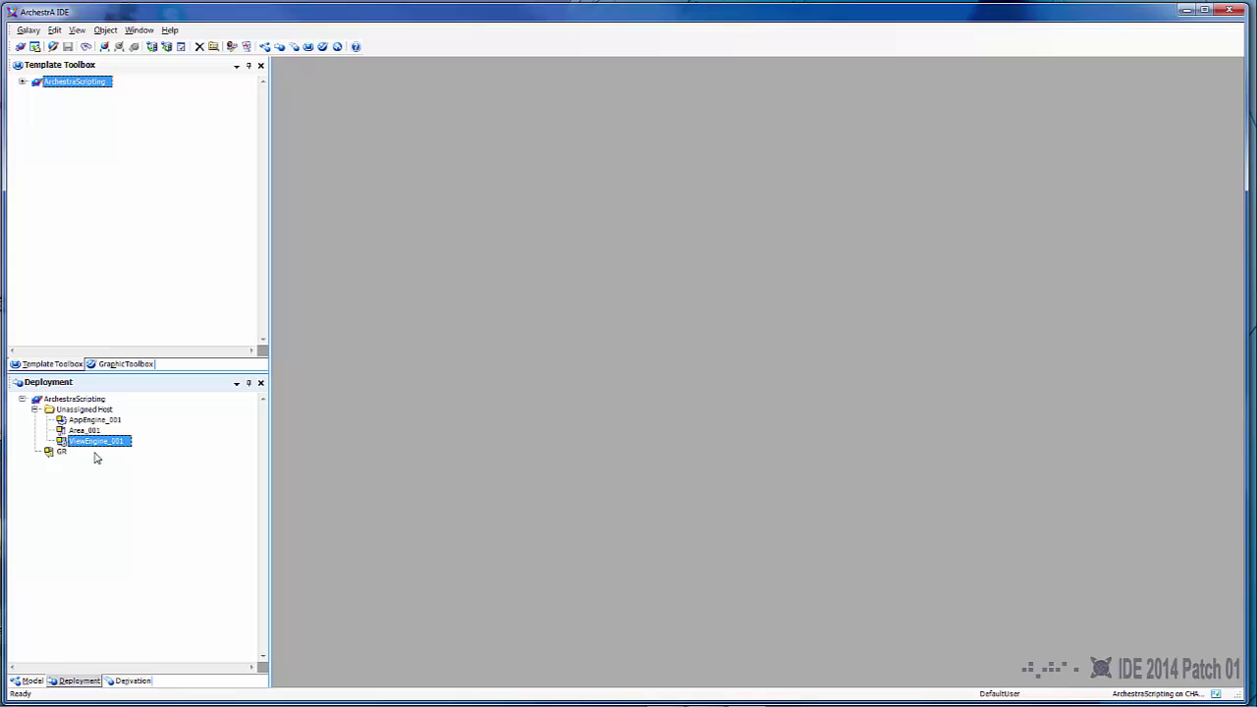
drag(89, 419, 57, 458)
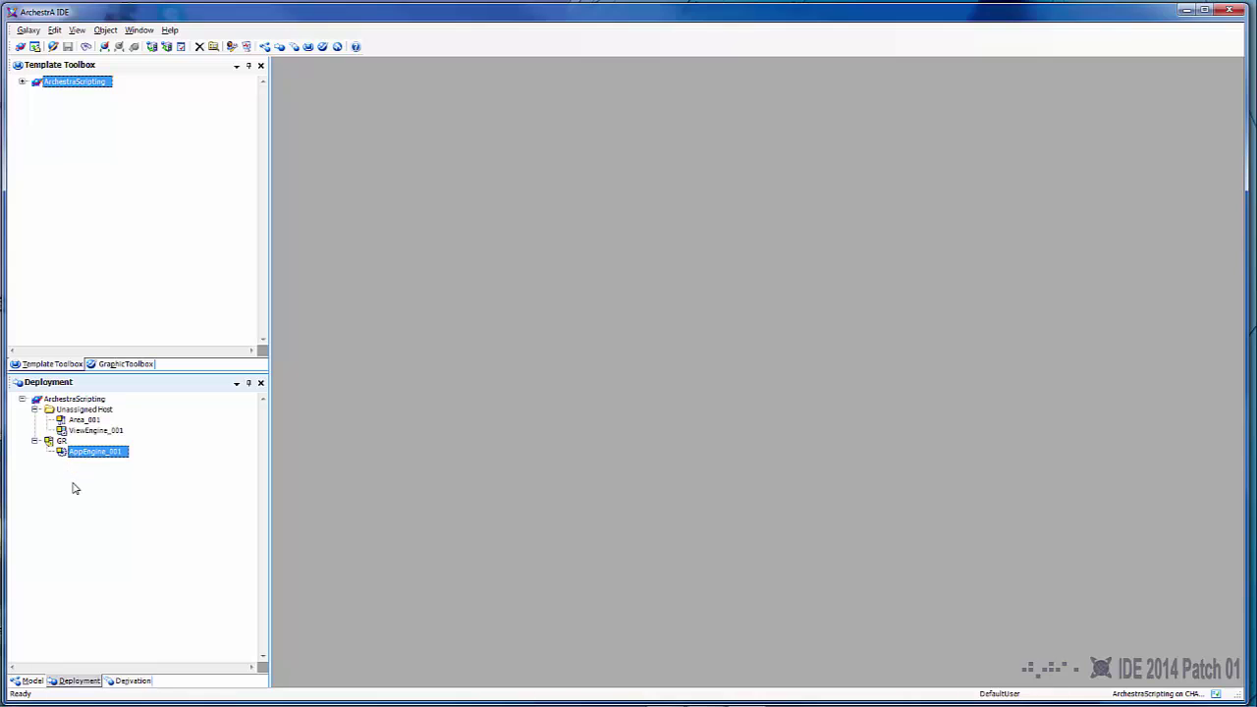
drag(84, 421, 99, 454)
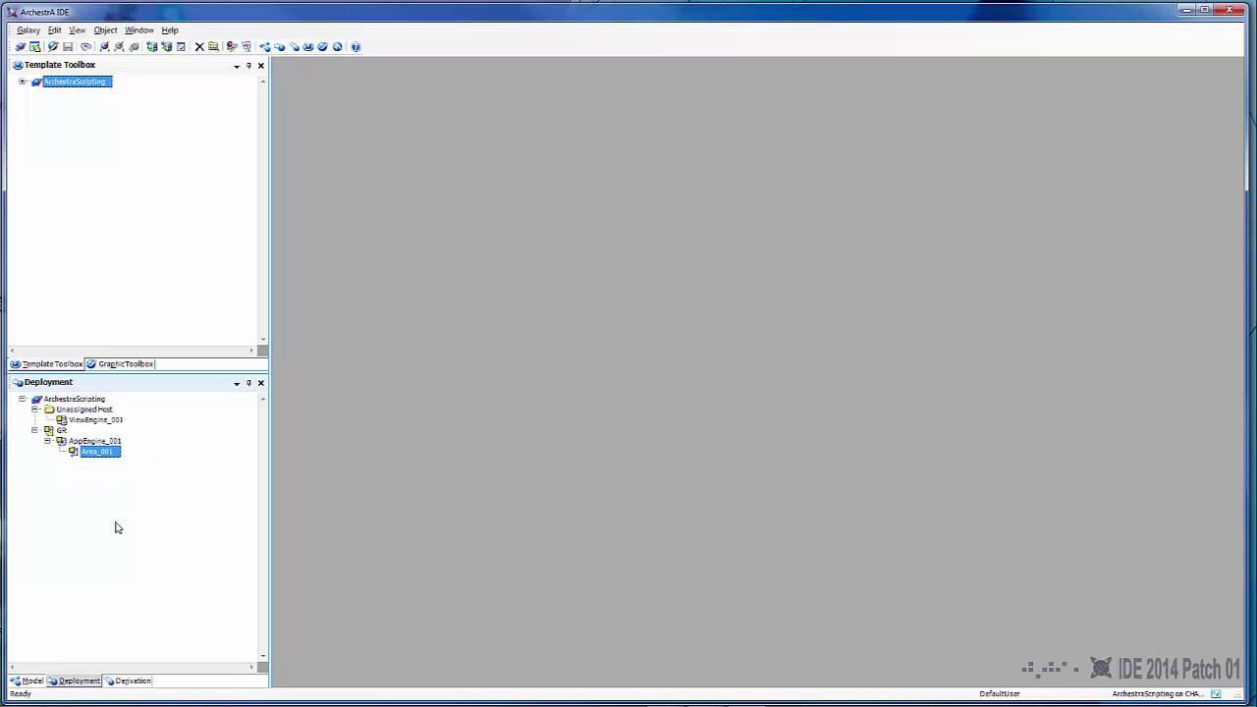
Assign ViewEngine_001 from Unassigned Host to the GR platform, then select the ArchestraScripting galaxy.
click(86, 421)
drag(83, 429, 65, 430)
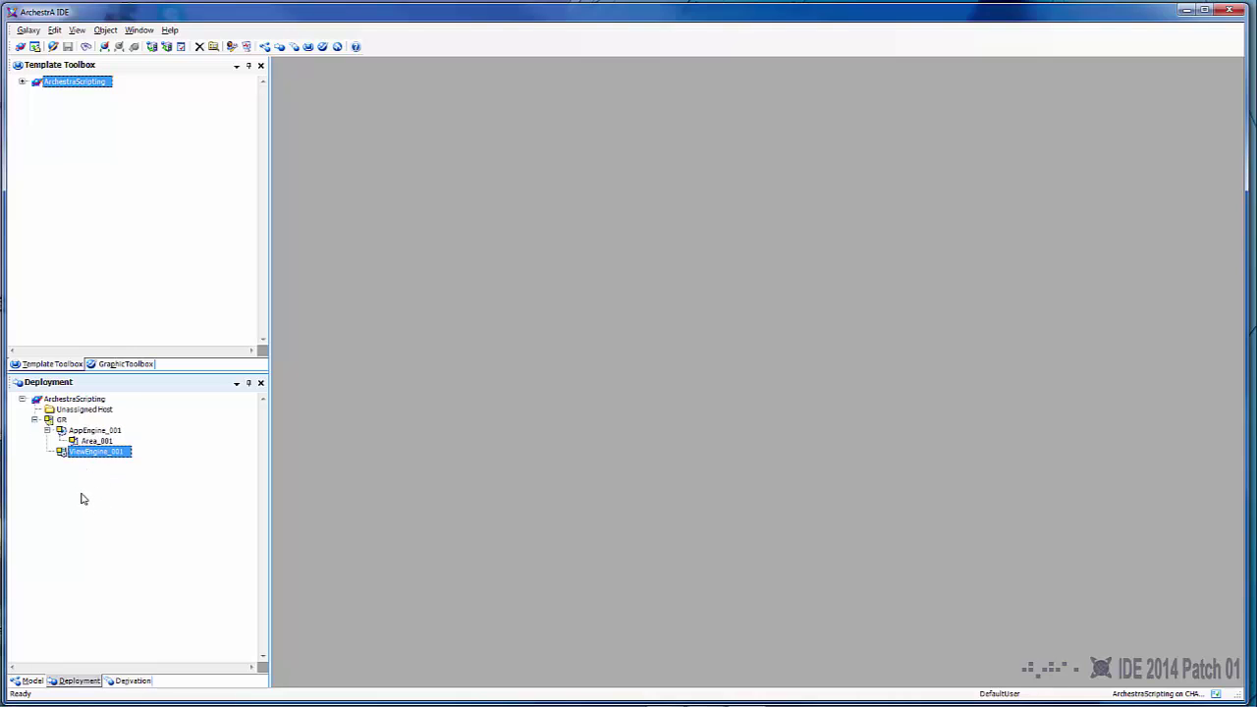
click(79, 402)
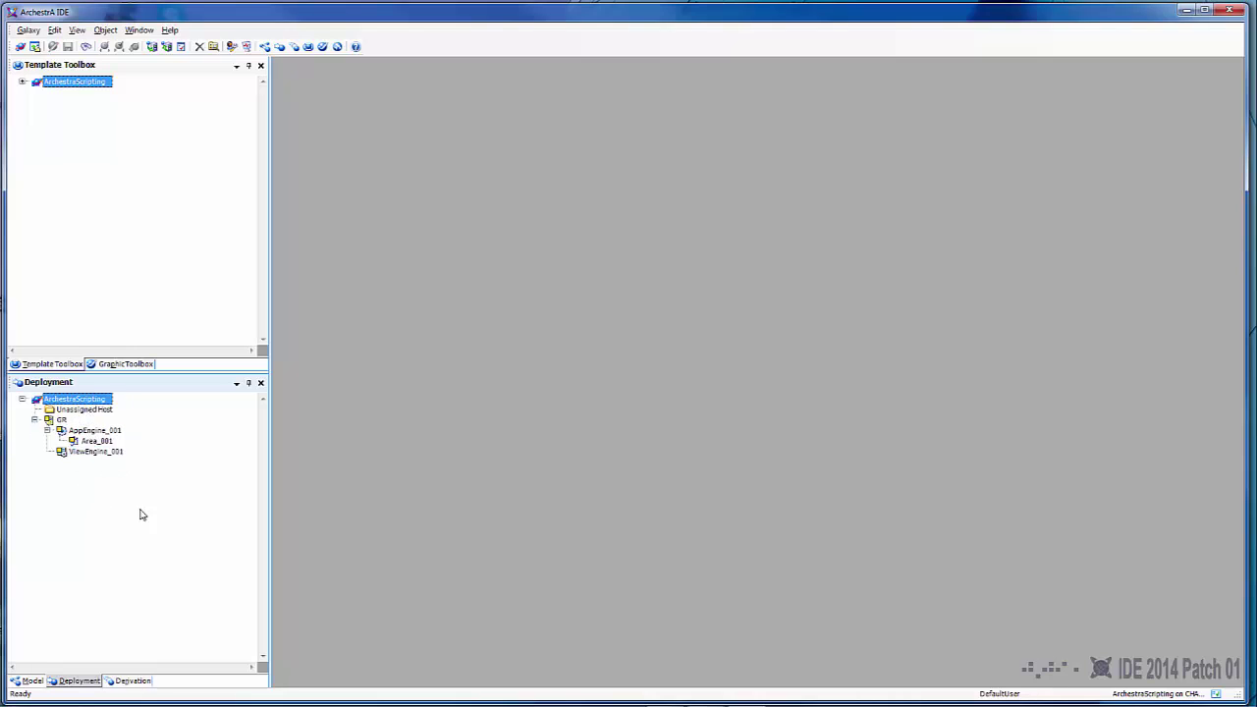